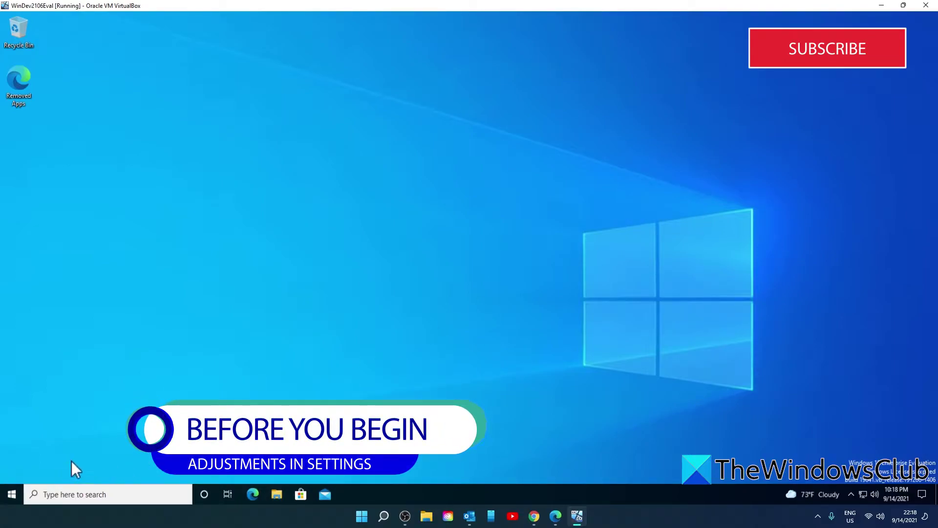
Bring up the Run dialog with Win+R to launch services.msc
key(super+r)
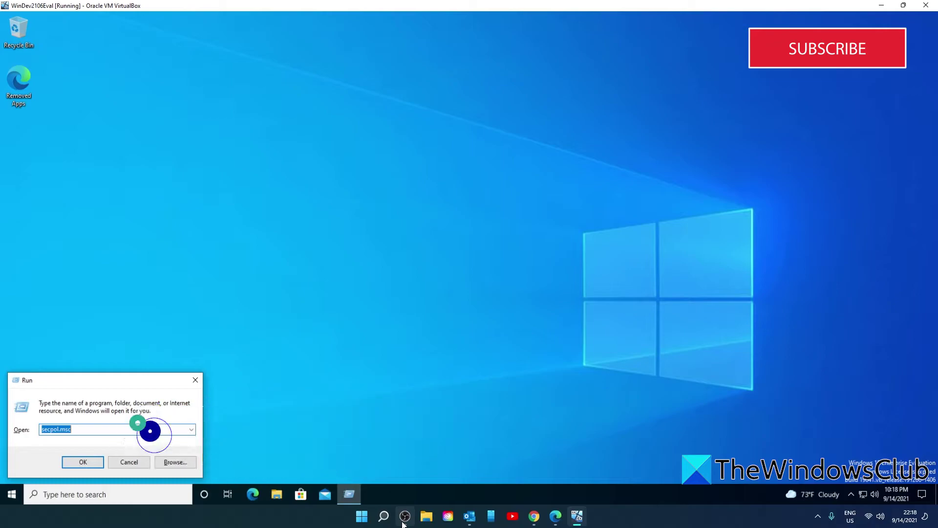
text(ser)
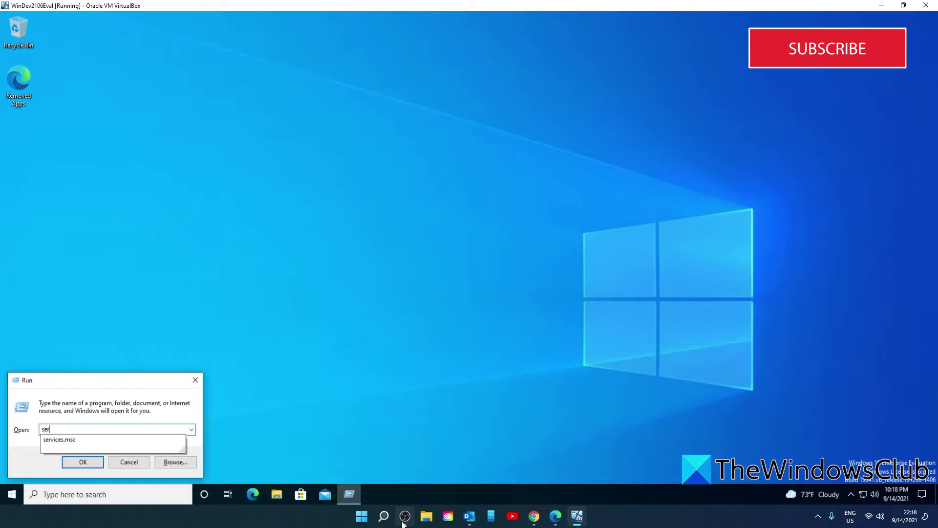
text(vices.)
text(msc)
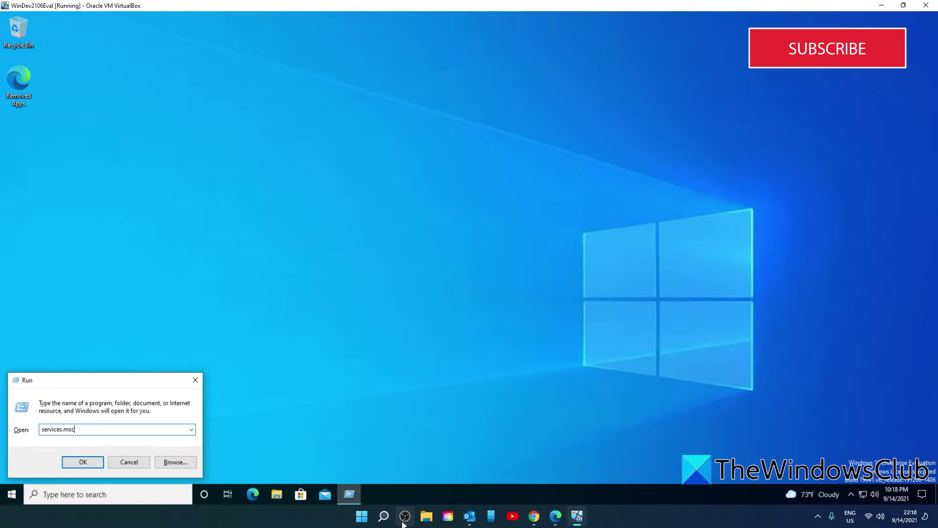
Start the Application Identity service, then inspect the Group Policy Client service's properties
click(83, 462)
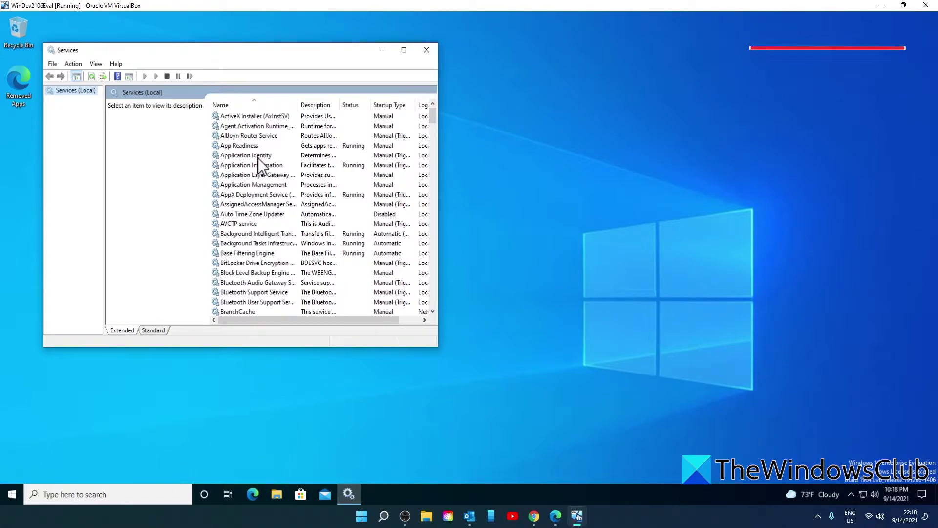
double_click(258, 157)
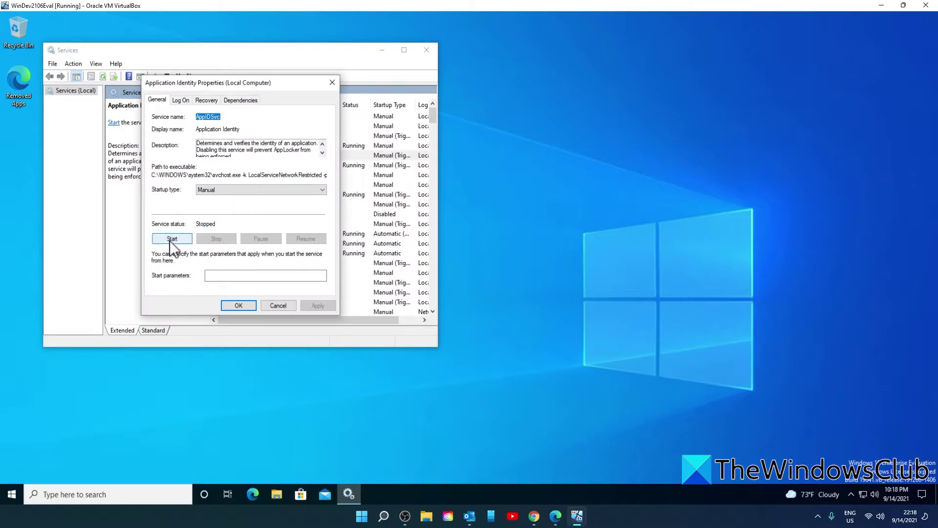
click(169, 241)
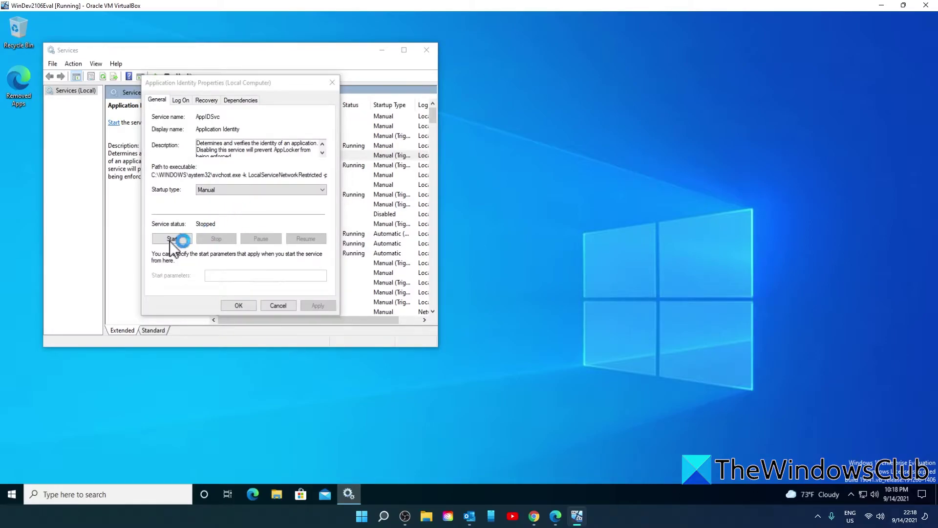
click(238, 305)
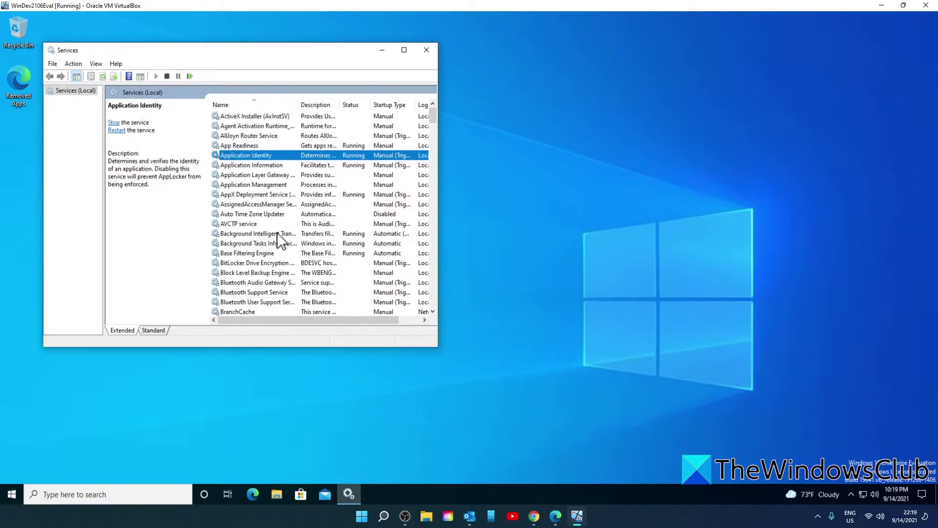
scroll(278, 233, down, 4)
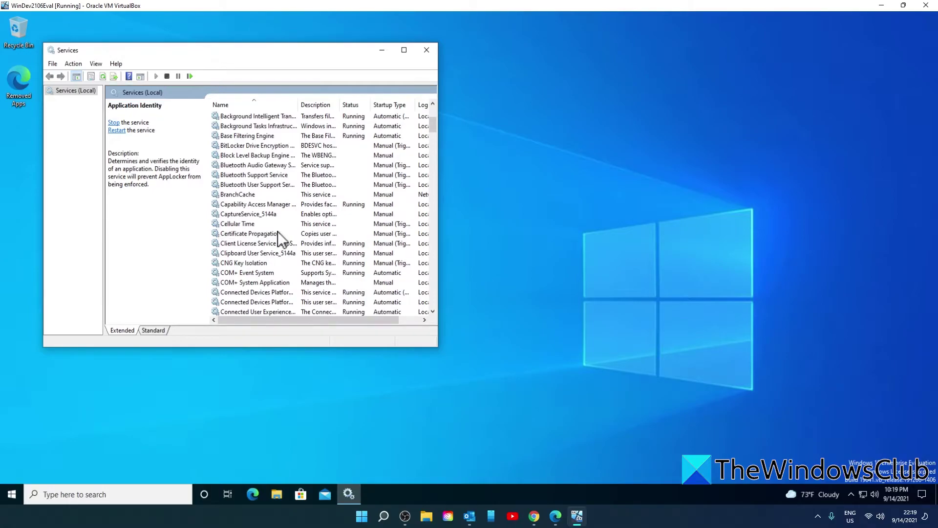
scroll(278, 231, down, 4)
scroll(278, 231, down, 4)
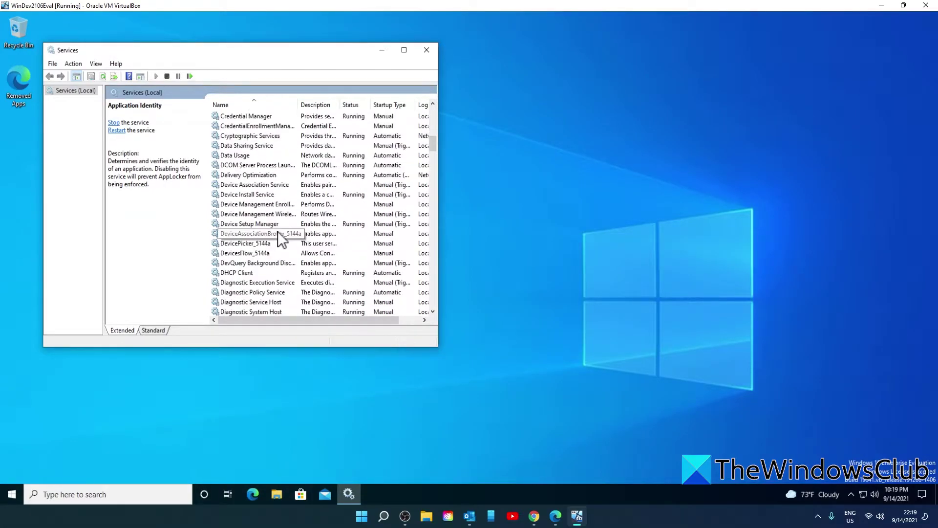
scroll(278, 231, down, 4)
double_click(278, 231)
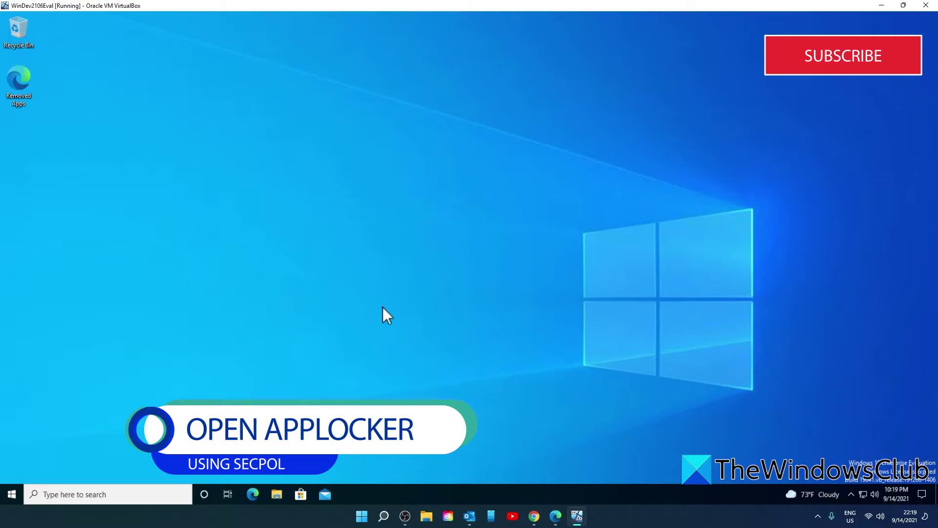
Bring up the Run dialog again with Win+R to launch secpol.msc
key(super+r)
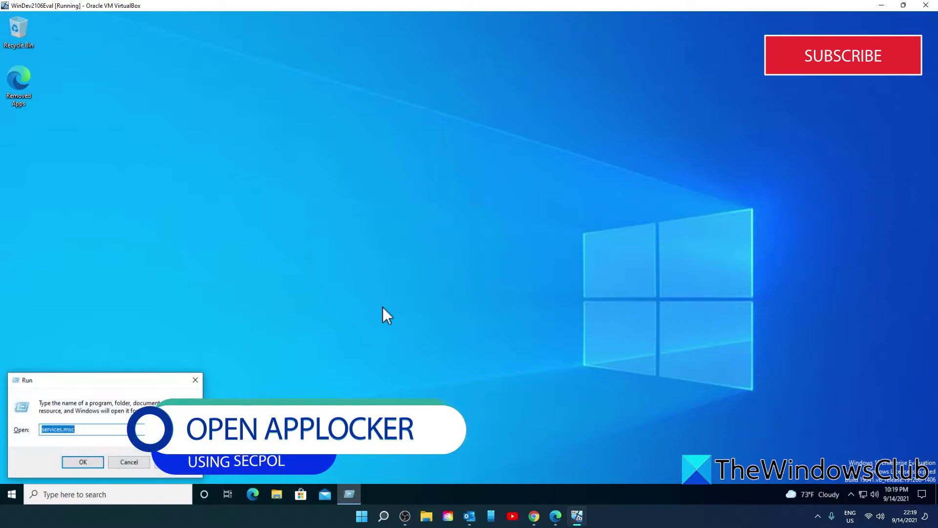
text(se)
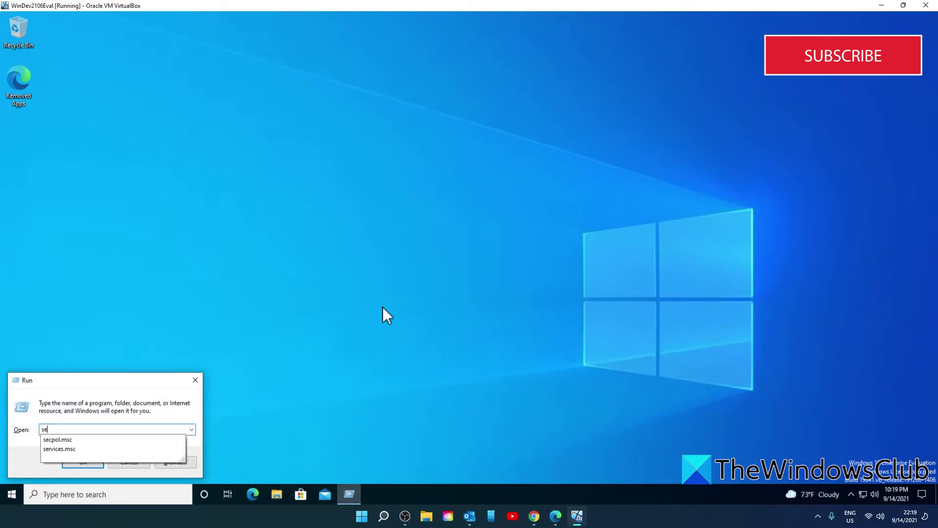
text(cpo)
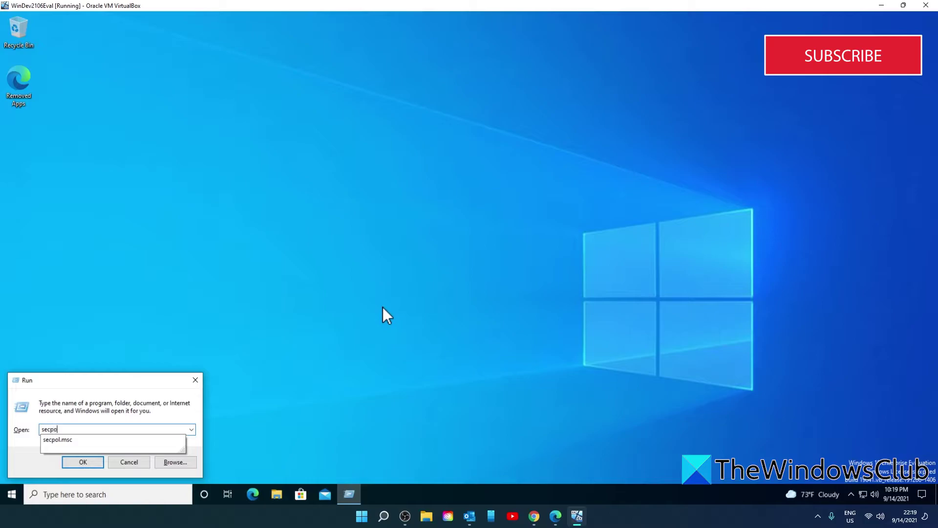
text(l.msc)
Open Local Security Policy and expand AppLocker to show the existing Packaged app Rules
click(87, 460)
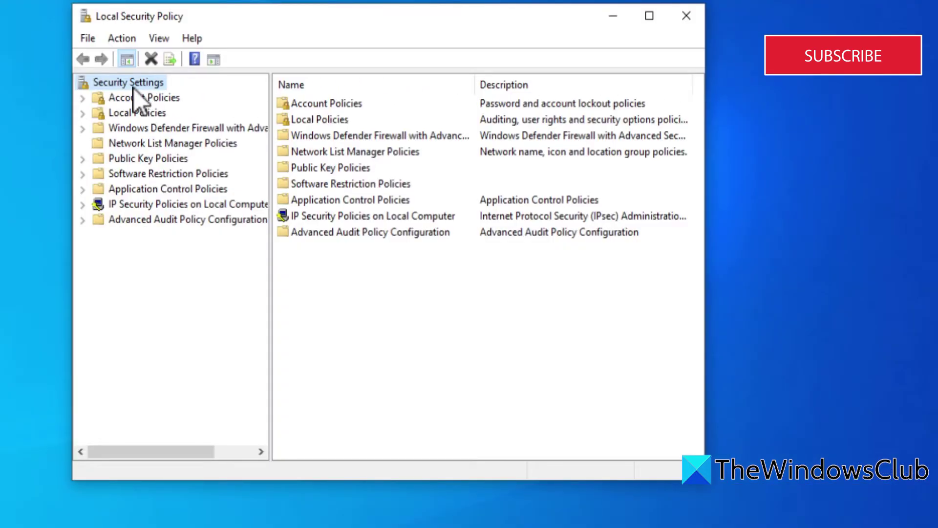
click(83, 189)
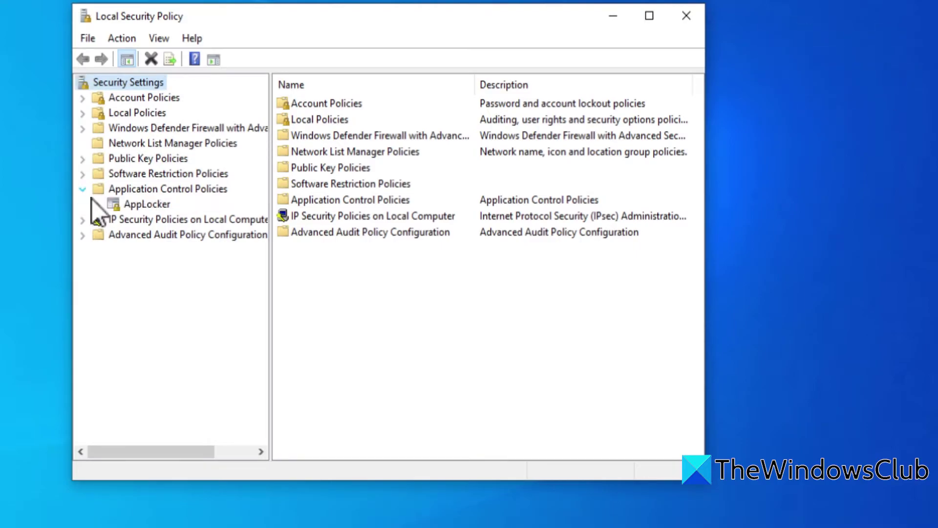
click(98, 206)
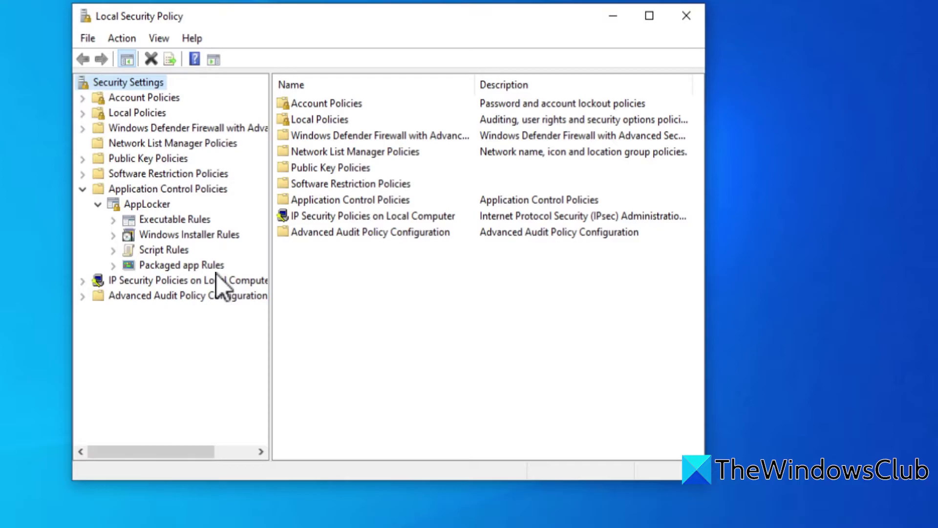
click(184, 270)
Start a new rule under Packaged app Rules, pass the introduction, and choose Deny for Everyone
right_click(184, 270)
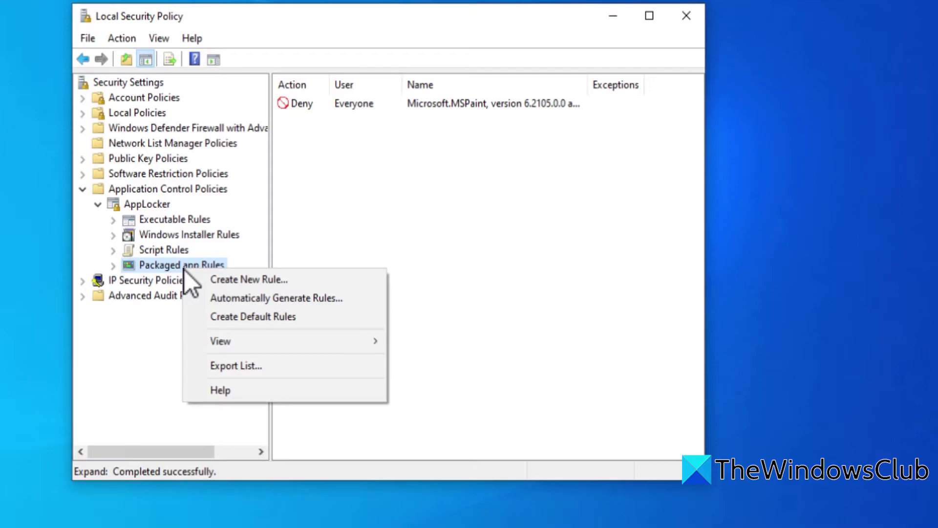
click(210, 276)
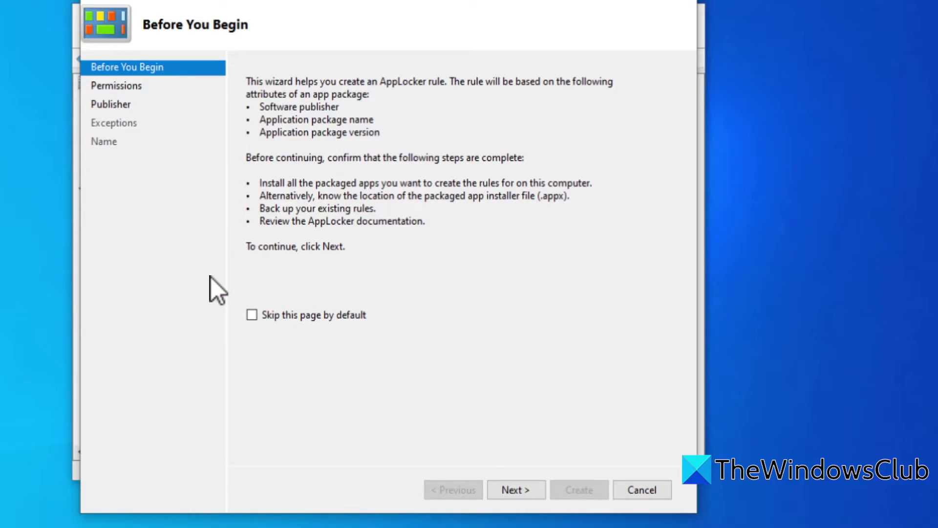
click(522, 490)
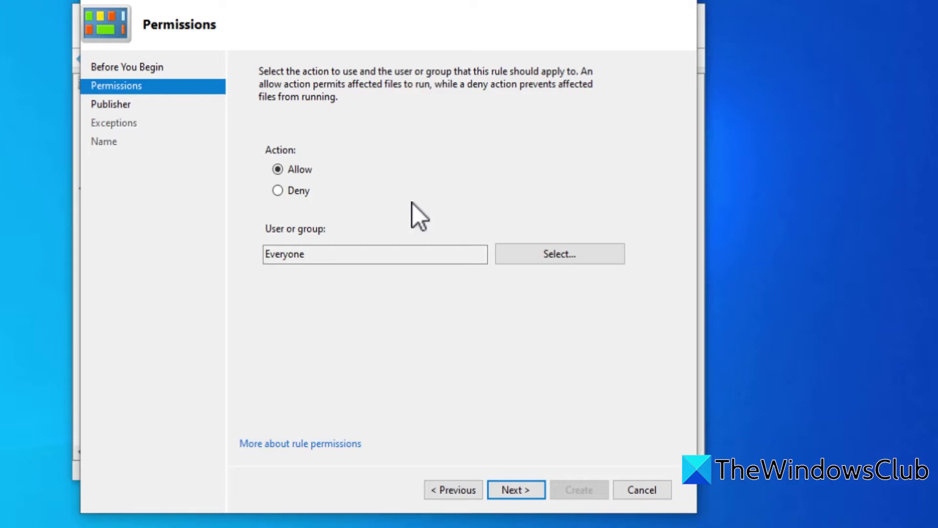
click(277, 190)
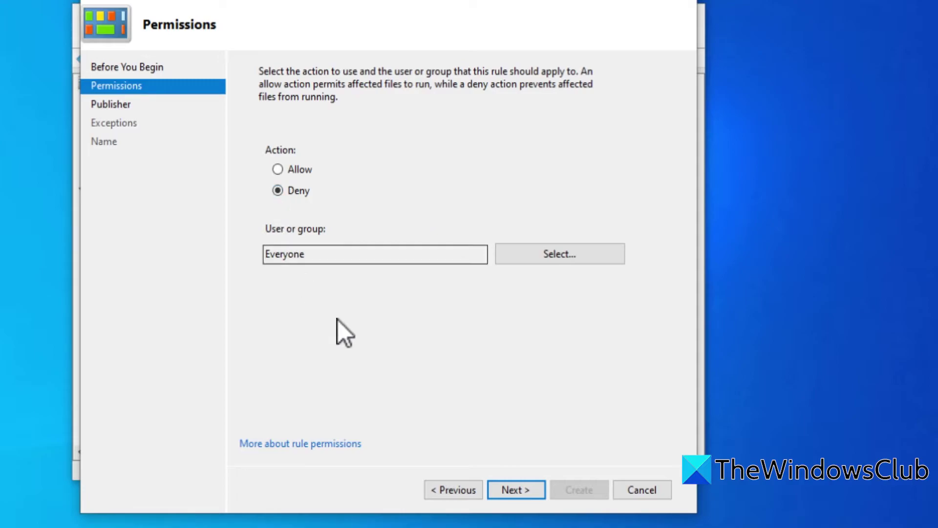
Set Groove Music from the installed packaged apps as the rule's reference app
click(516, 489)
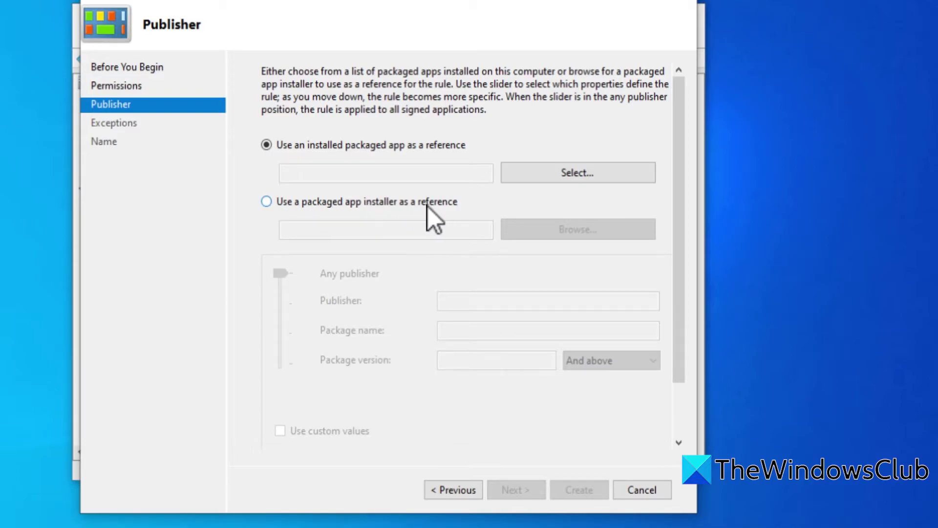
click(586, 178)
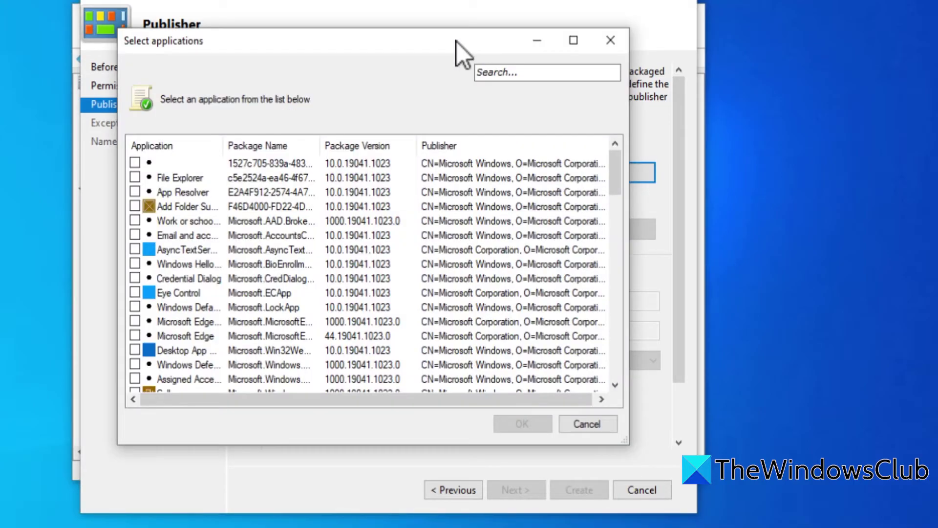
drag(614, 170, 612, 202)
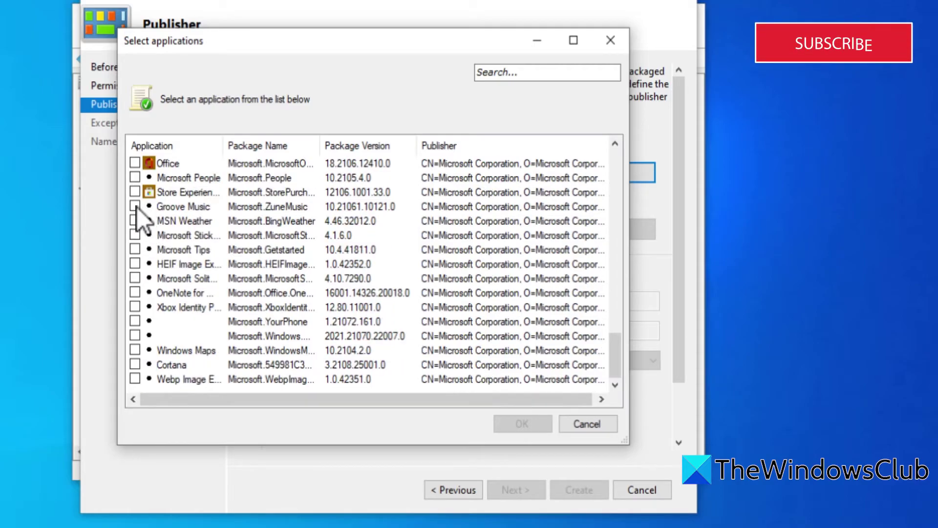
click(136, 207)
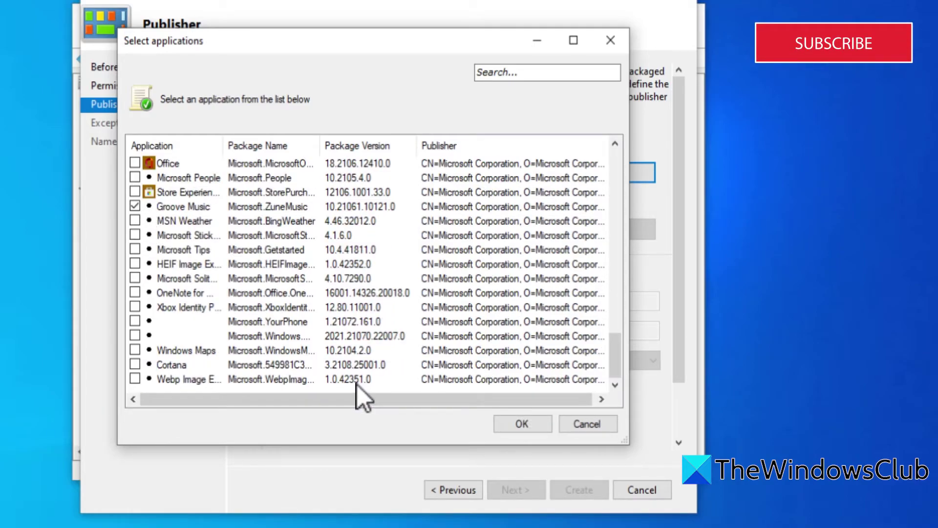
click(522, 424)
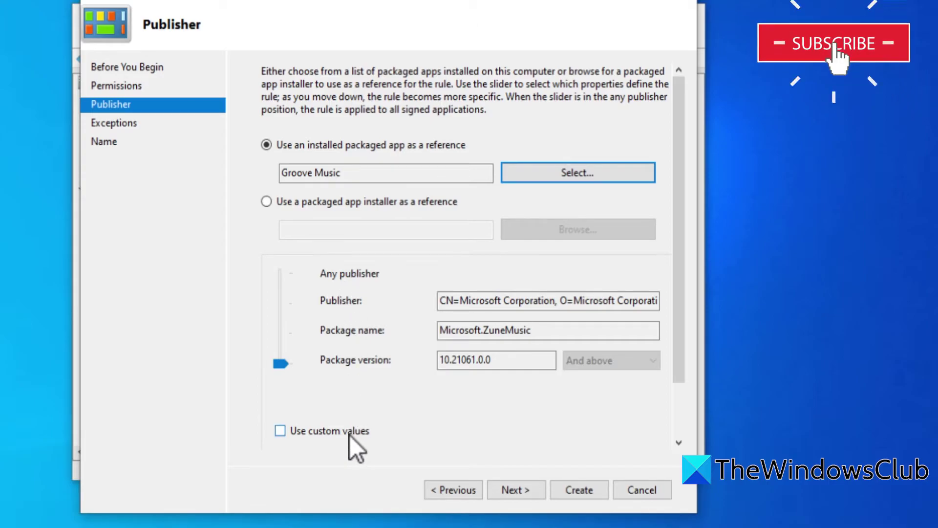
Accept the Publisher page, skip exceptions, and create the rule under its default name
click(524, 493)
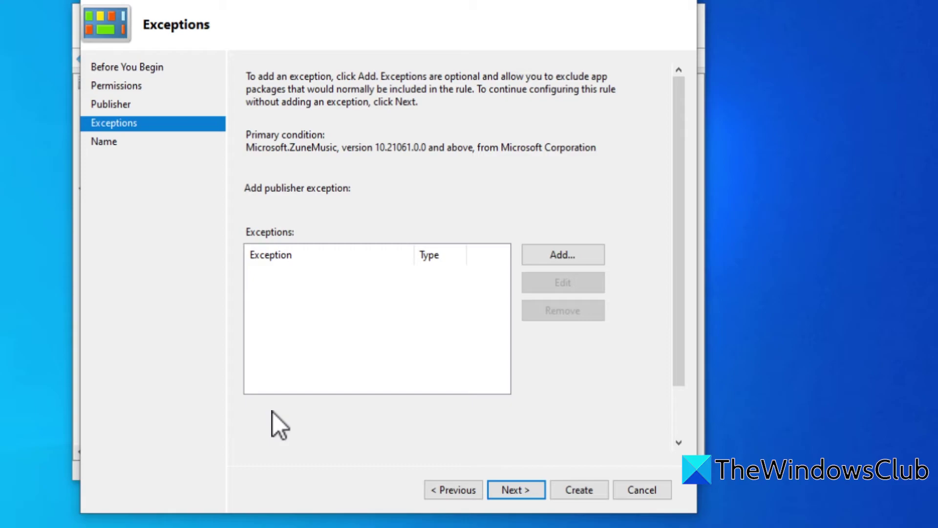
click(516, 489)
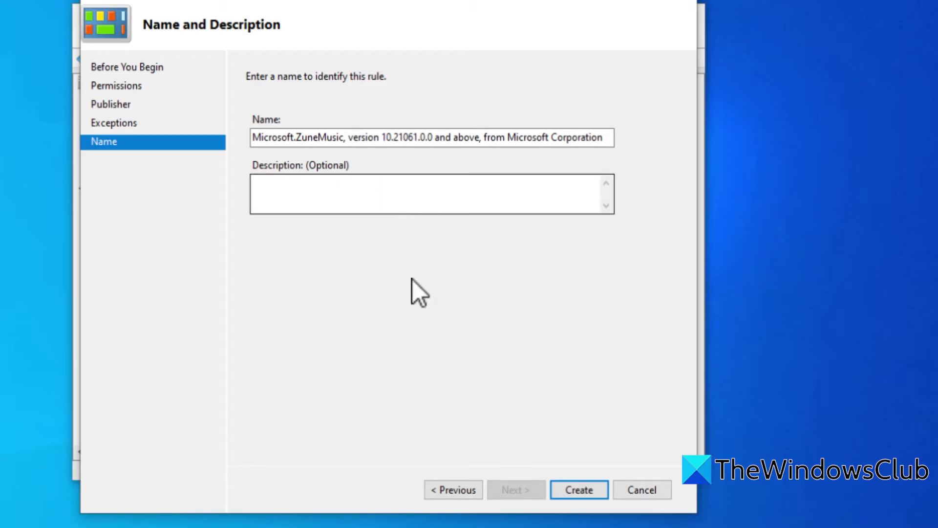
click(571, 488)
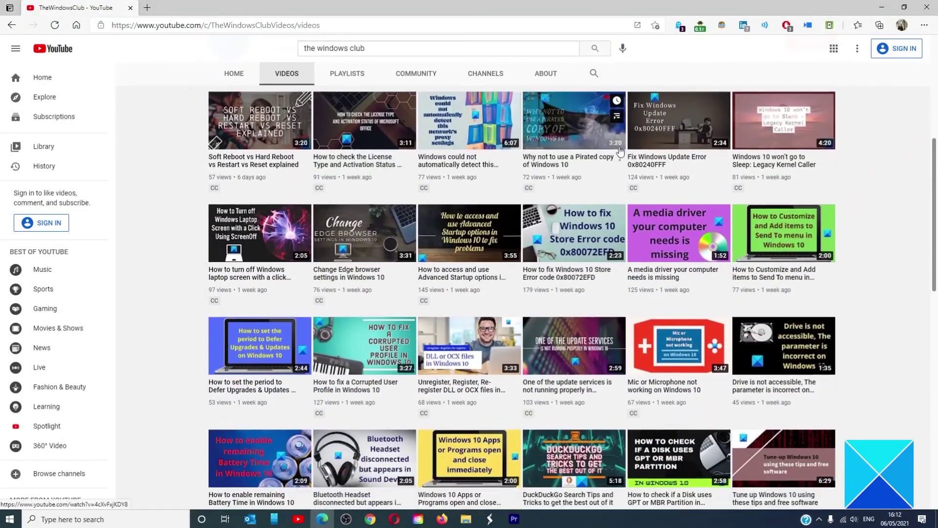
scroll(620, 150, down, 4)
scroll(619, 150, down, 3)
scroll(620, 151, down, 3)
scroll(619, 151, down, 2)
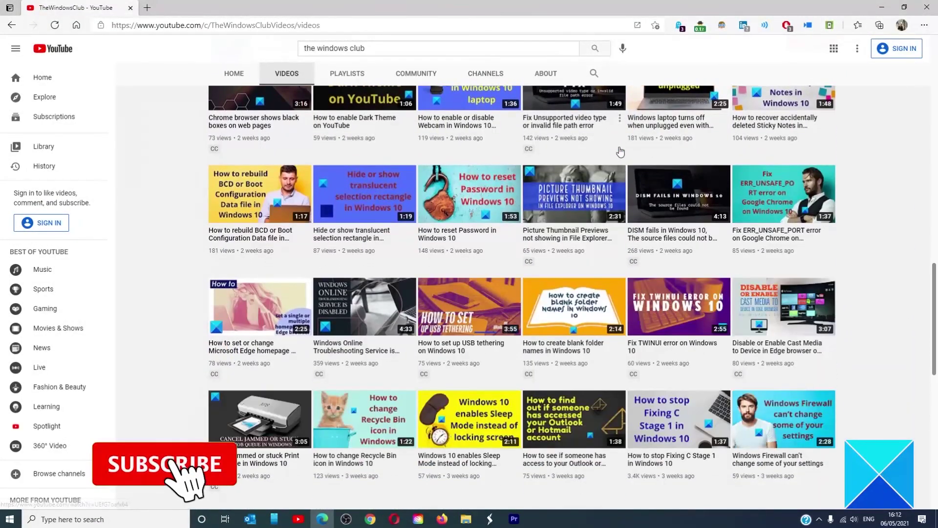
scroll(619, 150, up, 4)
scroll(619, 150, up, 3)
scroll(619, 150, up, 3)
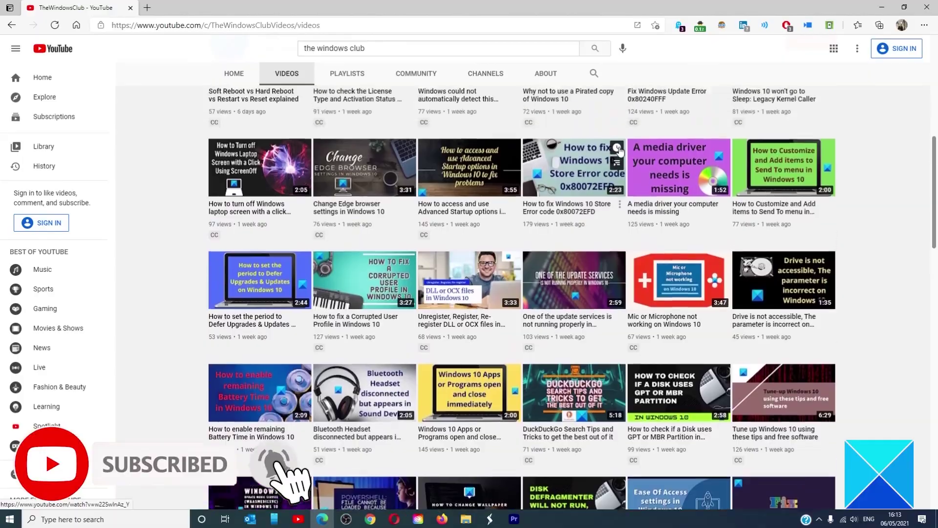